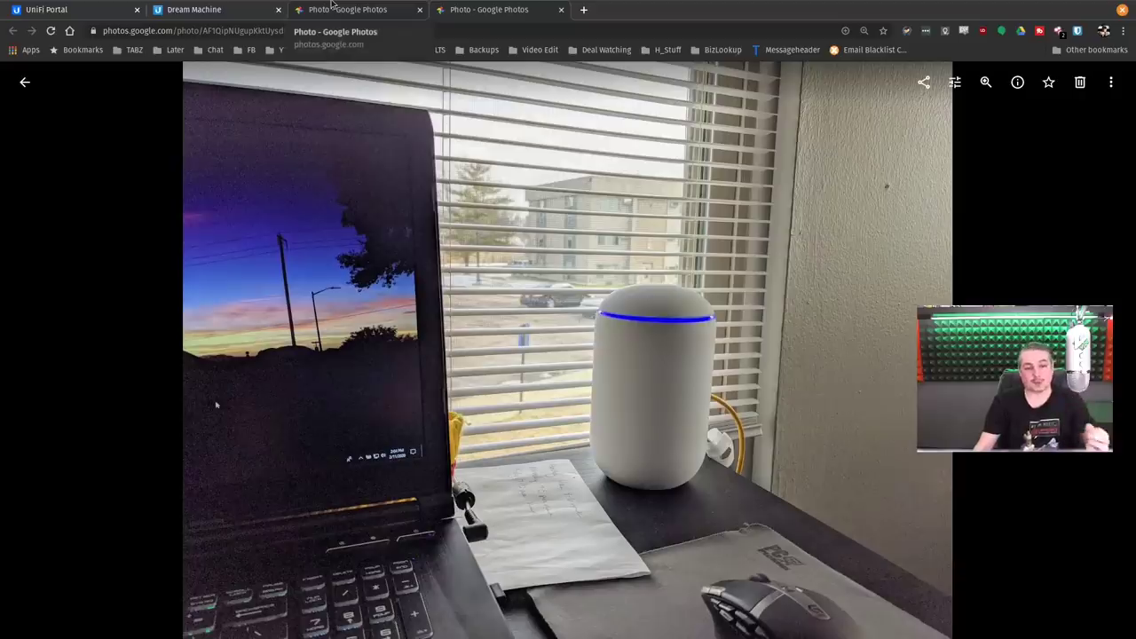
View the cat photo in Google Photos, then switch back to the Dream Machine's UniFi dashboard.
click(330, 6)
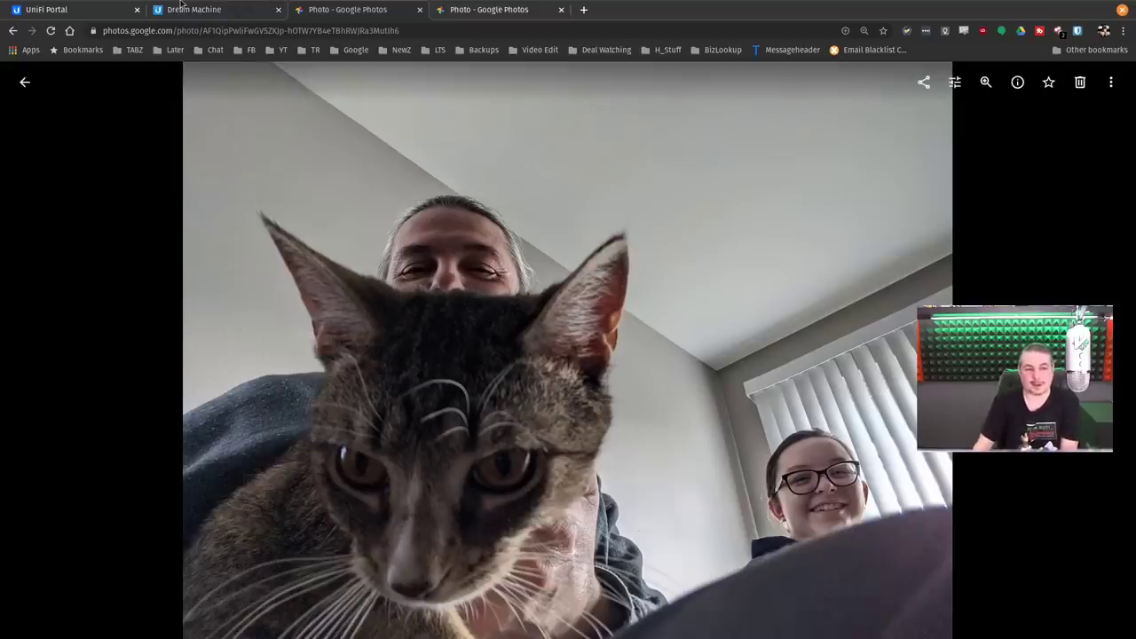
click(180, 5)
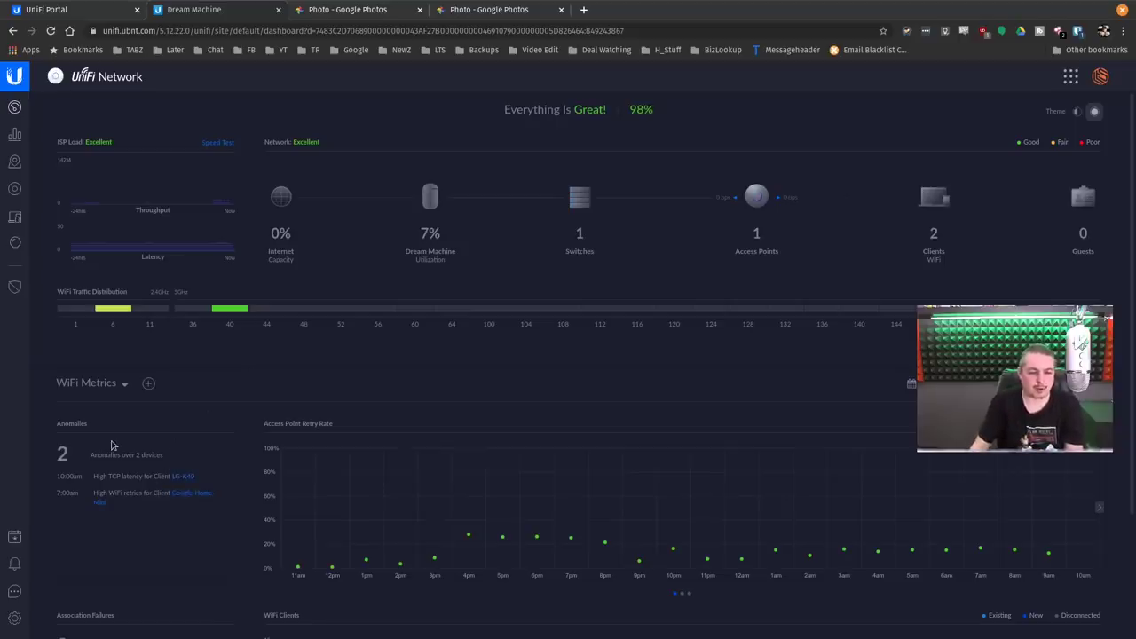
Set the WiFi Metrics date range to Last 7 Days.
scroll(113, 445, down, 1)
scroll(113, 445, up, 1)
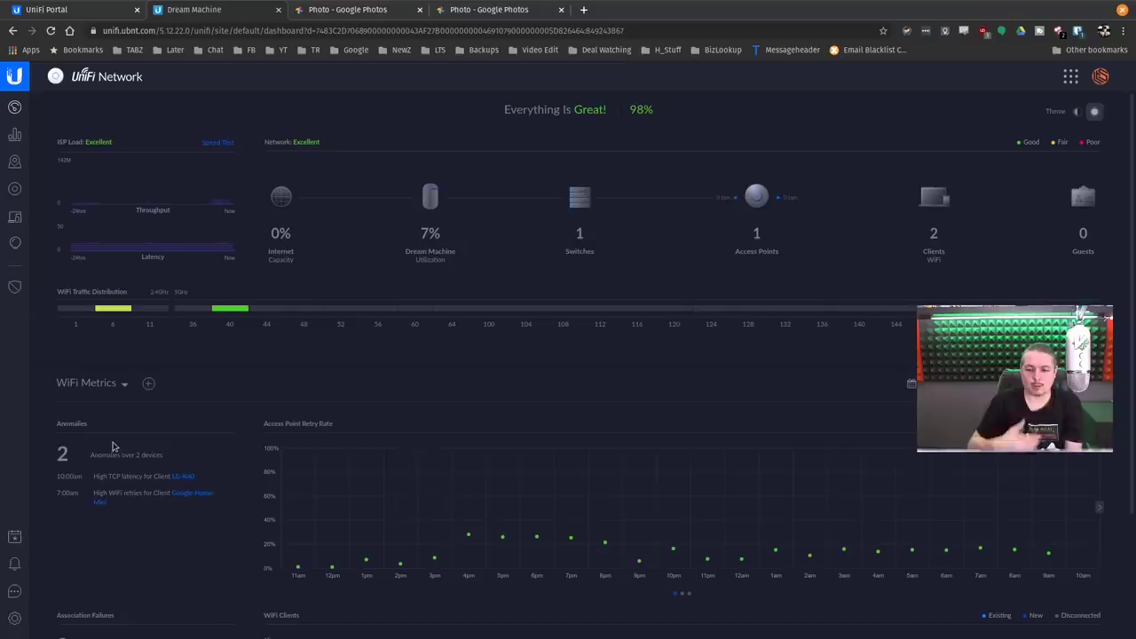
click(911, 384)
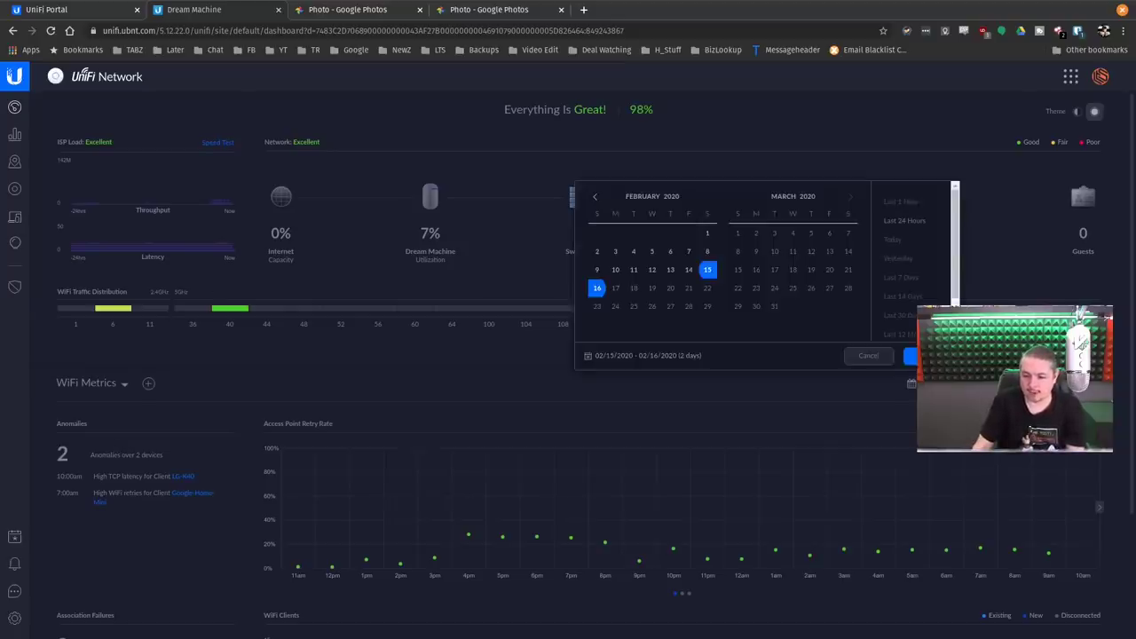
click(911, 278)
click(911, 355)
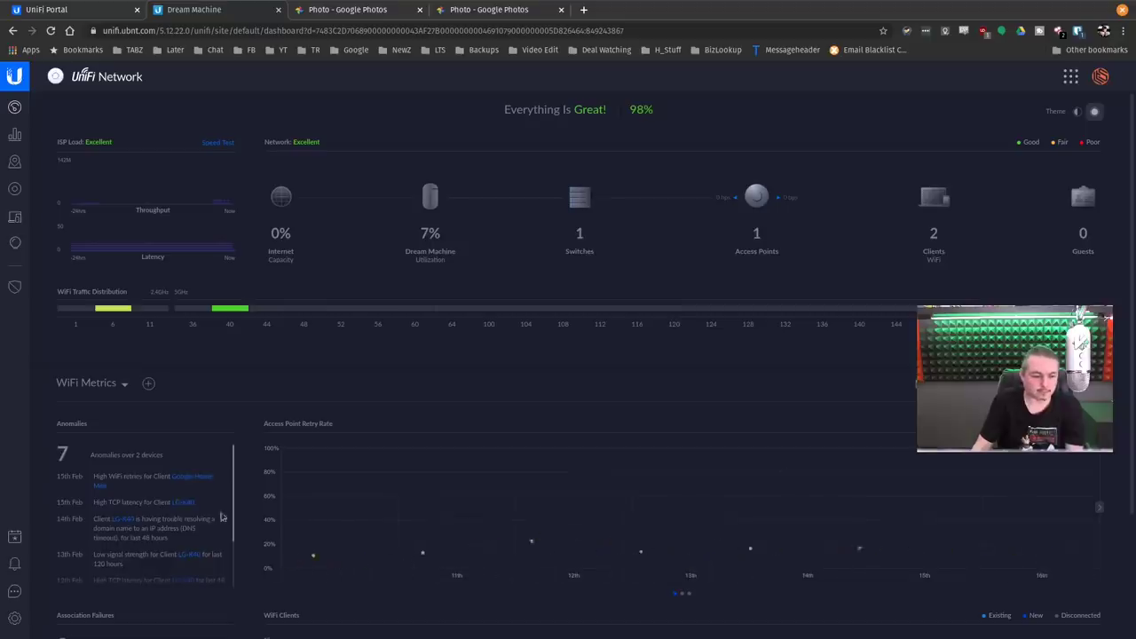
Scroll through the 7 anomalies, glance at the Dream Machine photo, and return to the dashboard.
scroll(167, 493, down, 3)
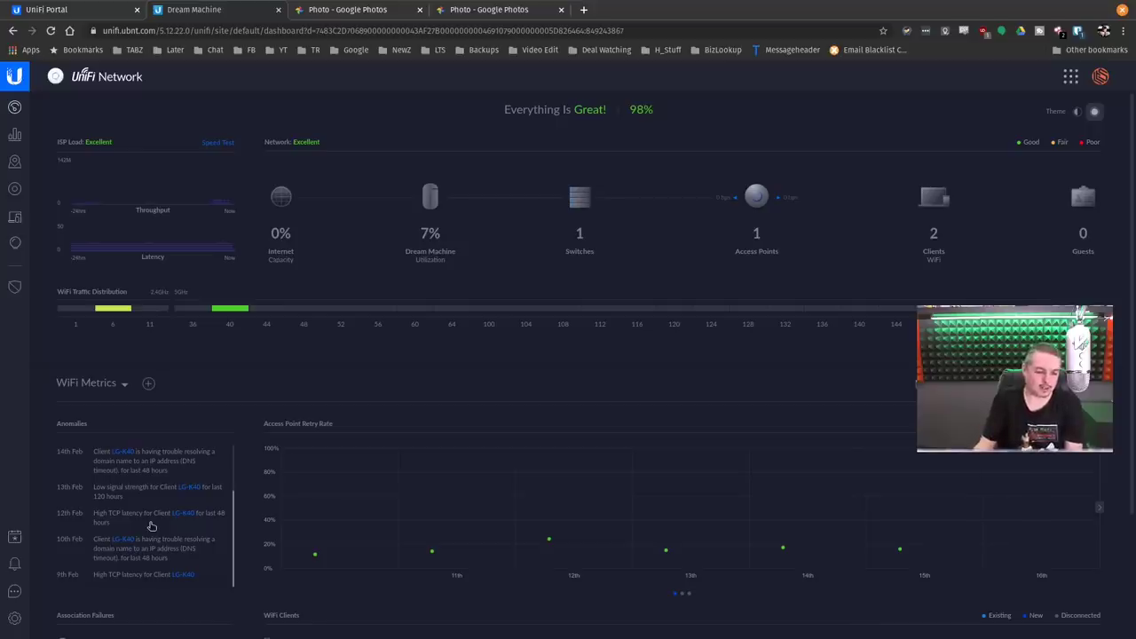
scroll(151, 526, up, 3)
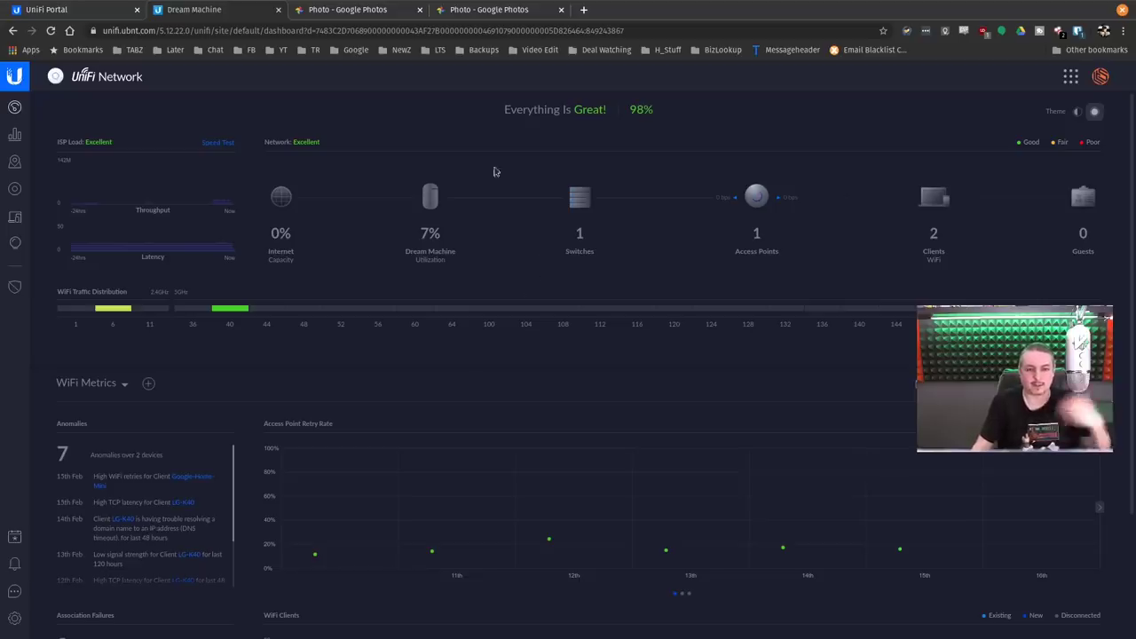
click(450, 7)
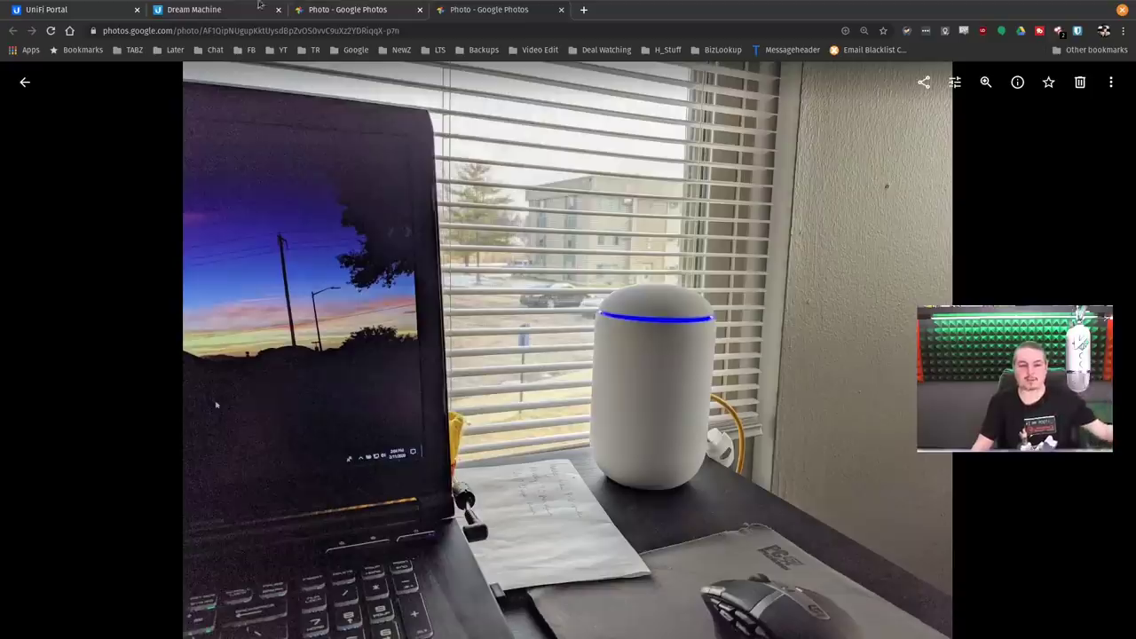
click(238, 7)
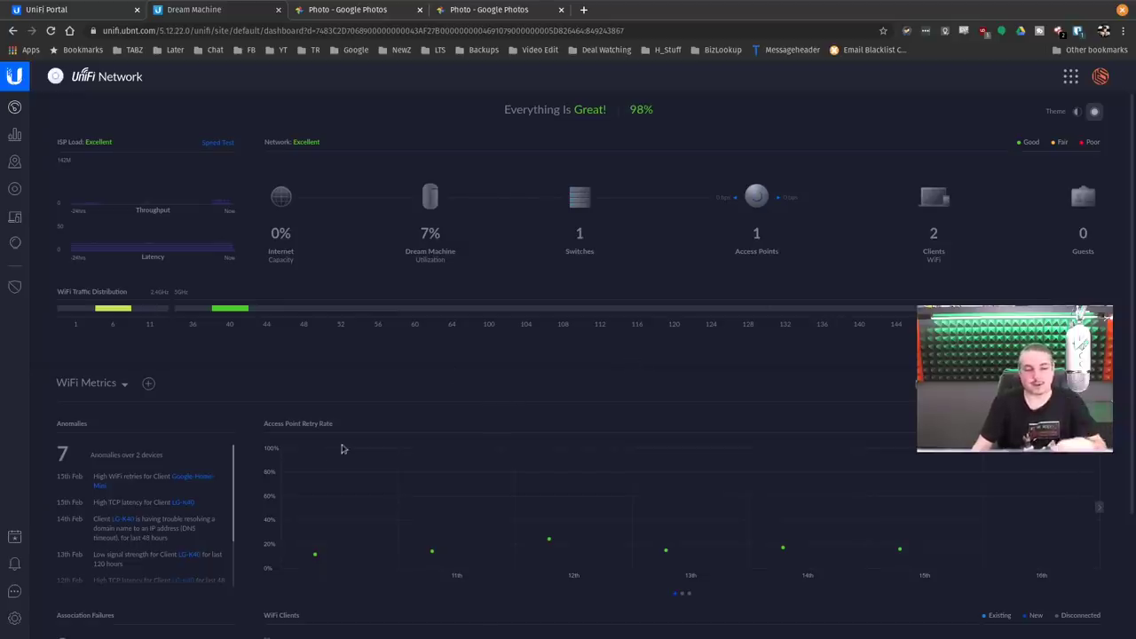
In Statistics, list traffic by app, check Youtube's clients, and return to the category overview.
click(14, 134)
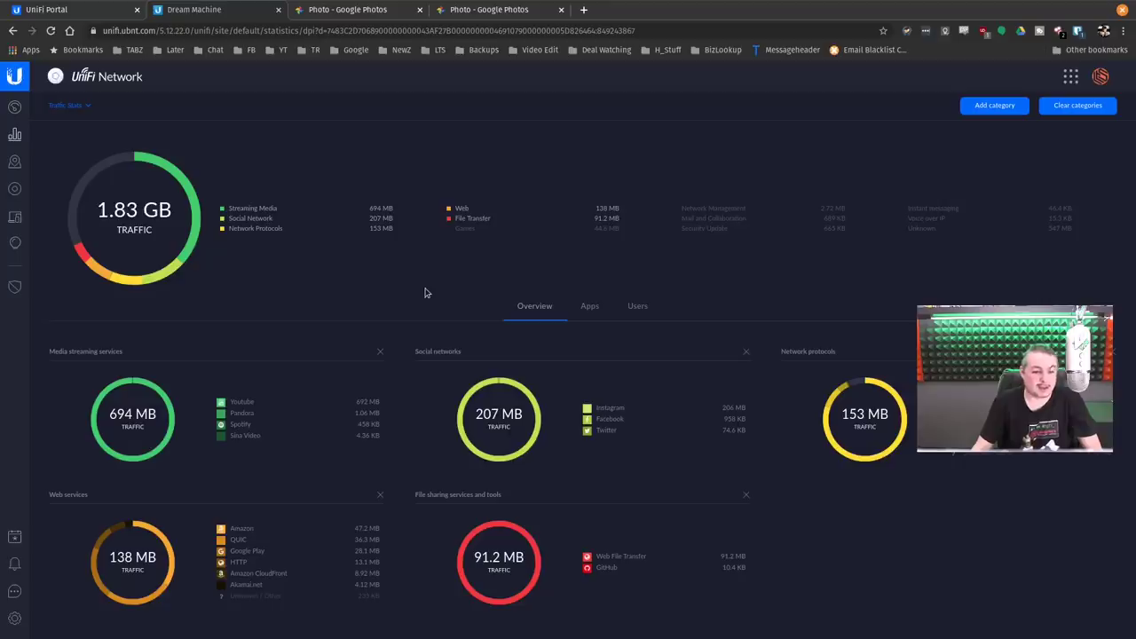
click(591, 308)
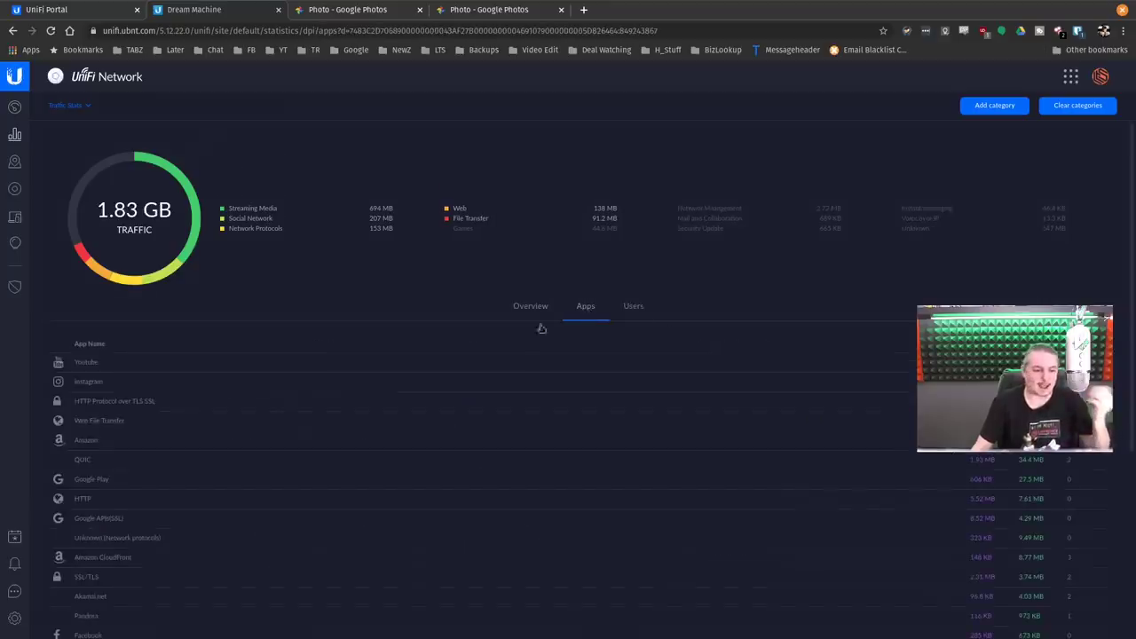
click(165, 370)
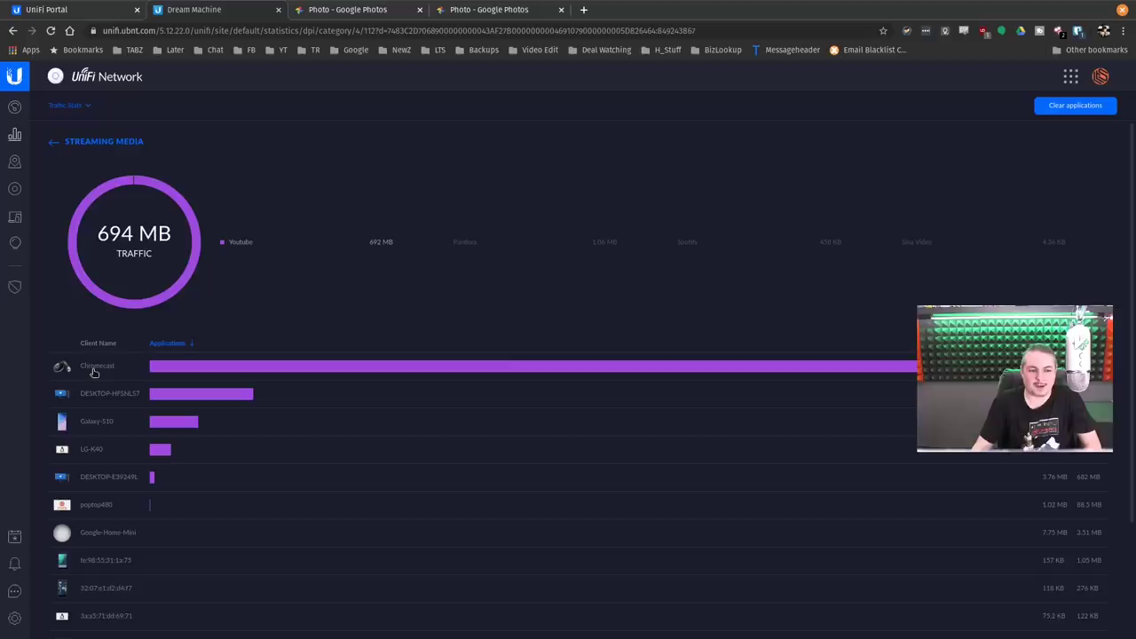
mouse_move(373, 369)
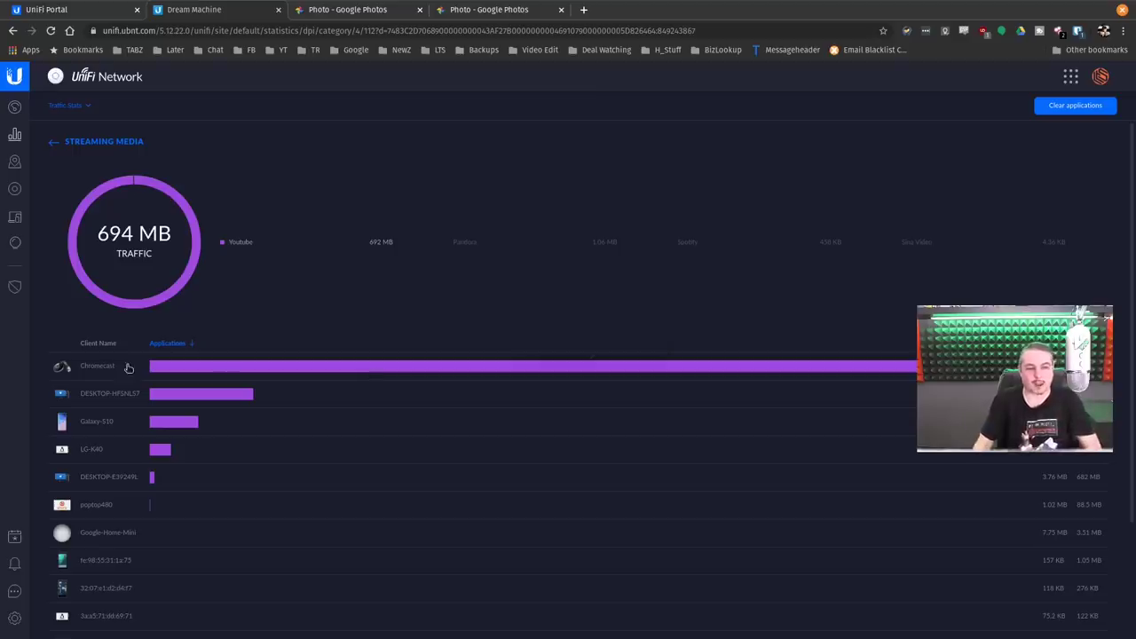
click(58, 149)
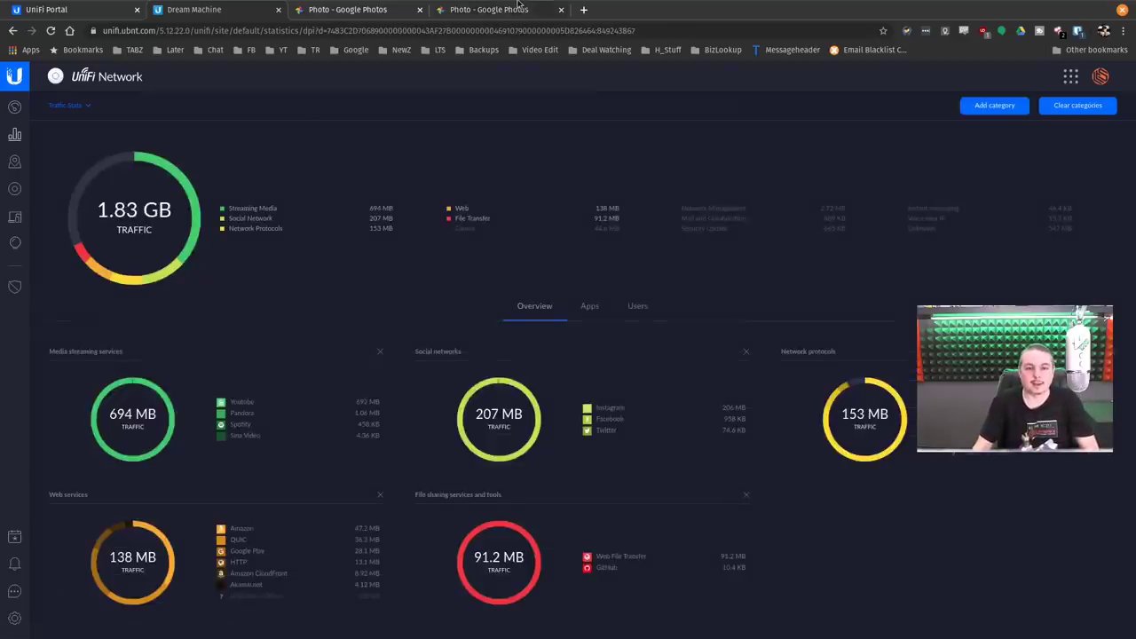
Look at the cat and desk photos, then open the Topology map of the Dreamy Cylinder.
click(379, 9)
click(519, 9)
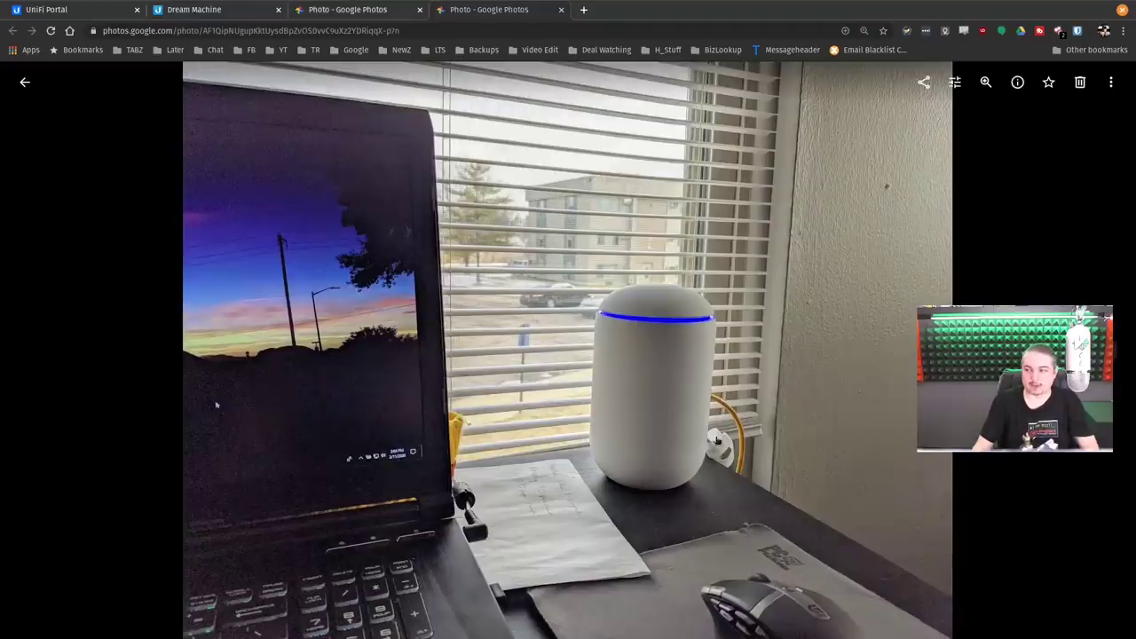
click(186, 9)
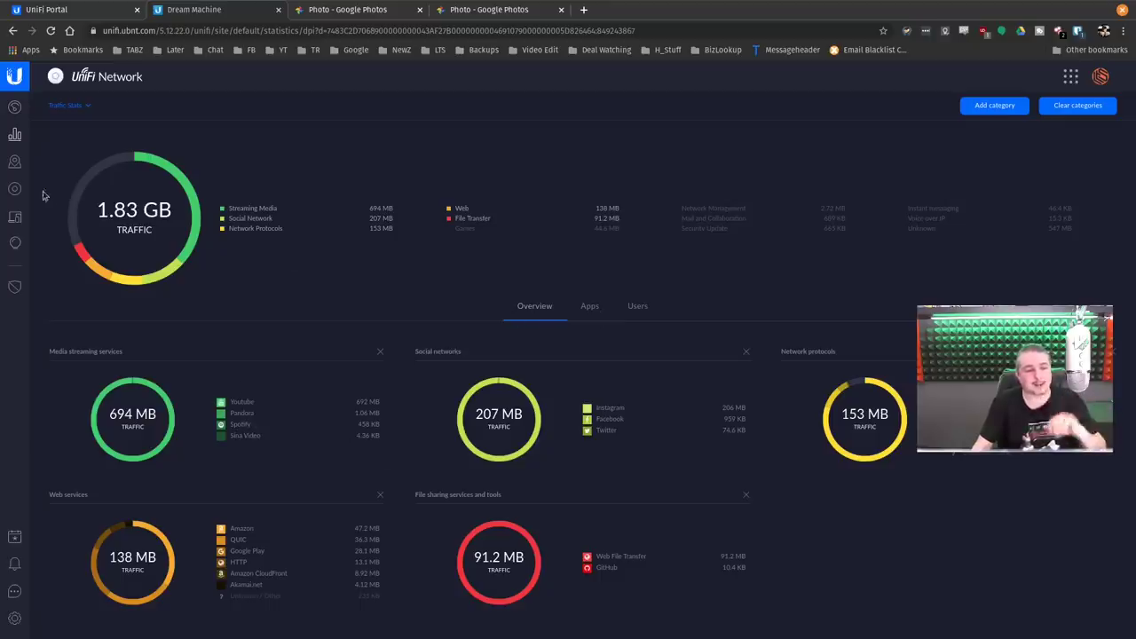
click(14, 136)
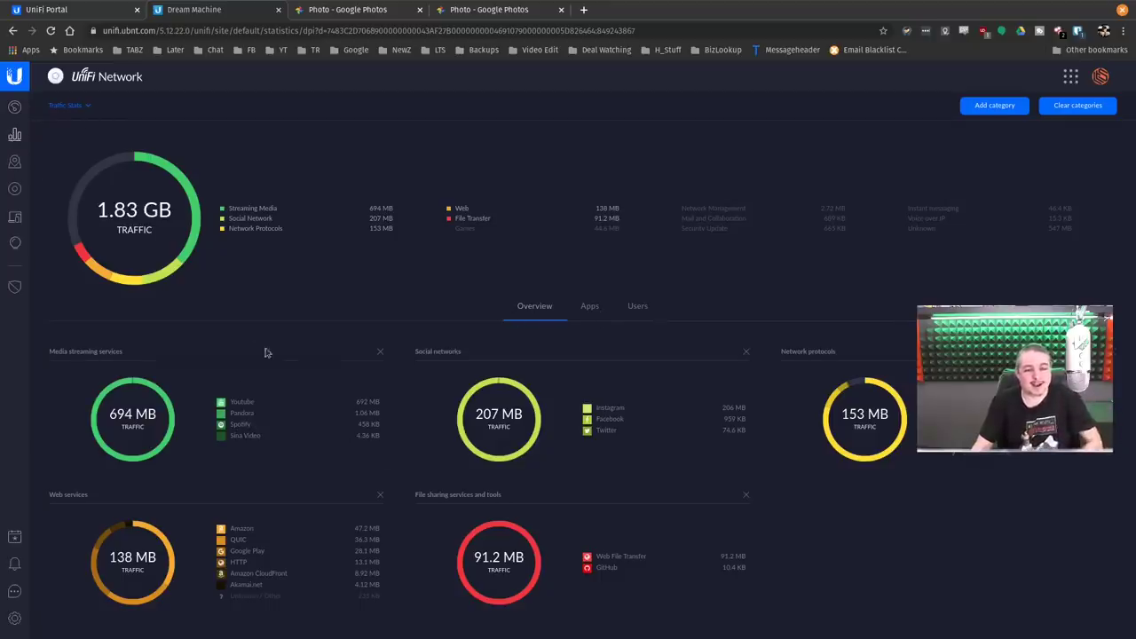
click(15, 164)
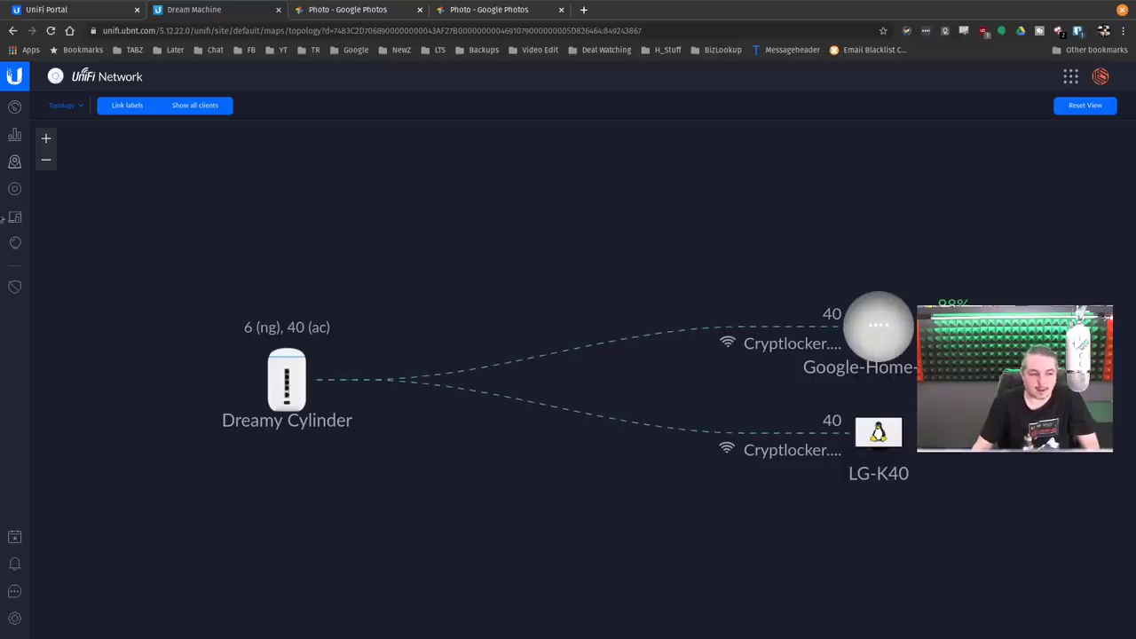
Check Threat Management showing 0 threats, then open the Wi-Fi Networks settings listing Cryptlocker.exe.
click(14, 284)
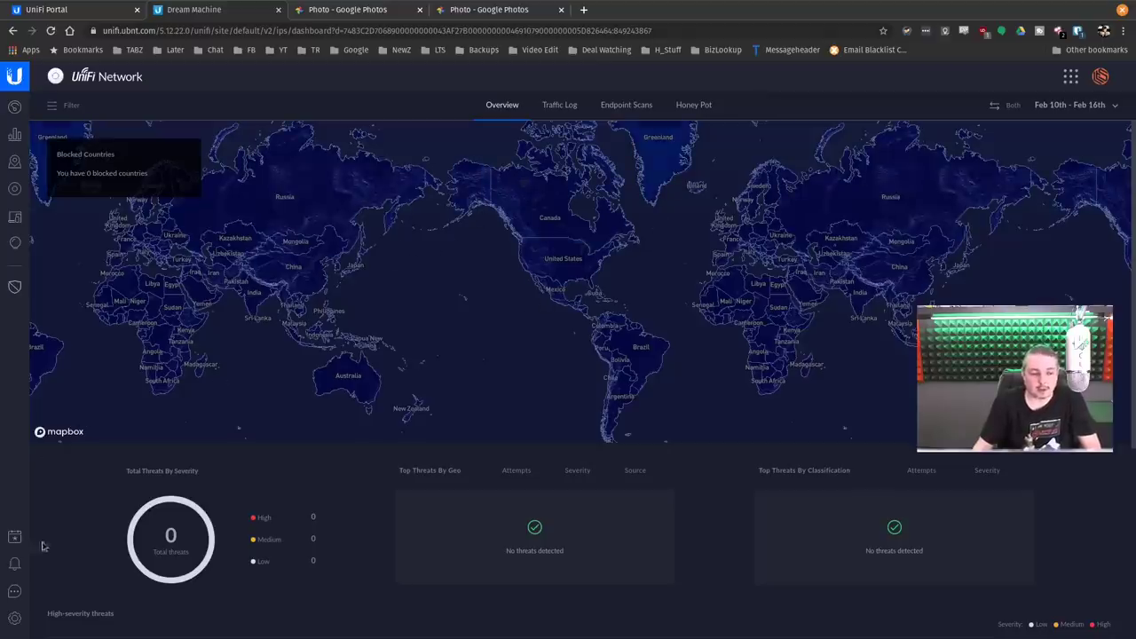
click(14, 618)
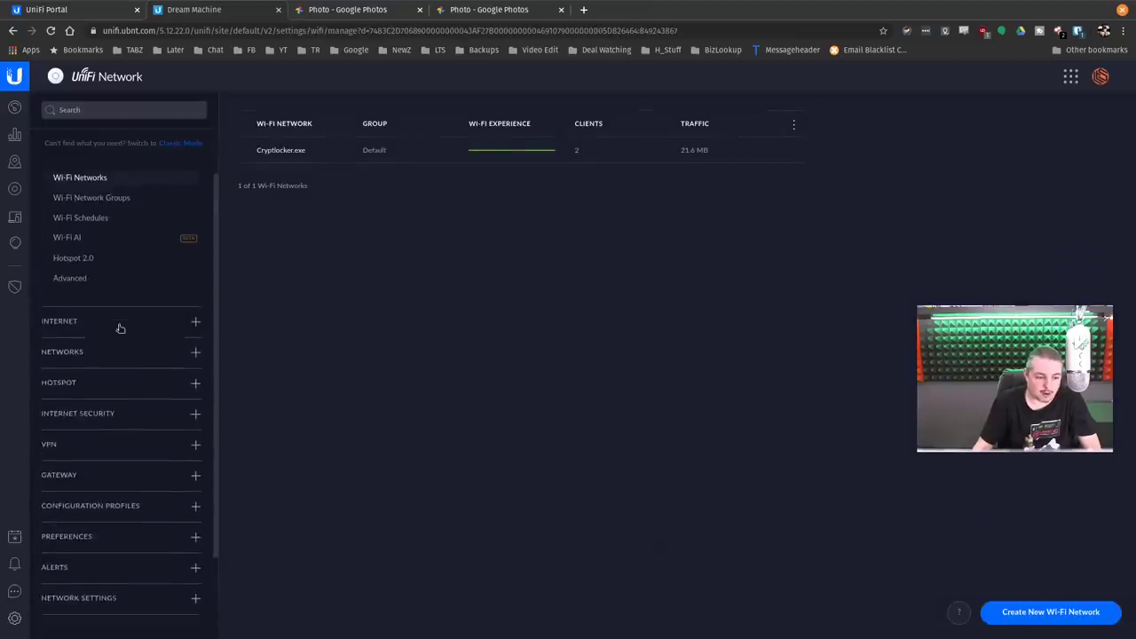
scroll(120, 329, down, 1)
click(110, 373)
click(109, 399)
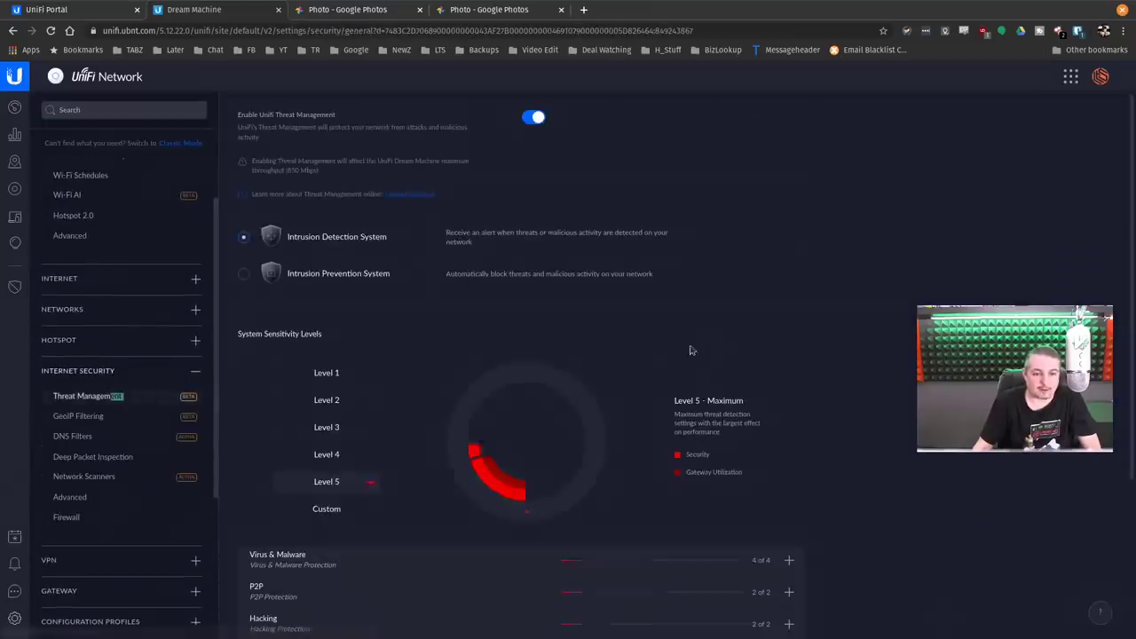
scroll(354, 398, down, 2)
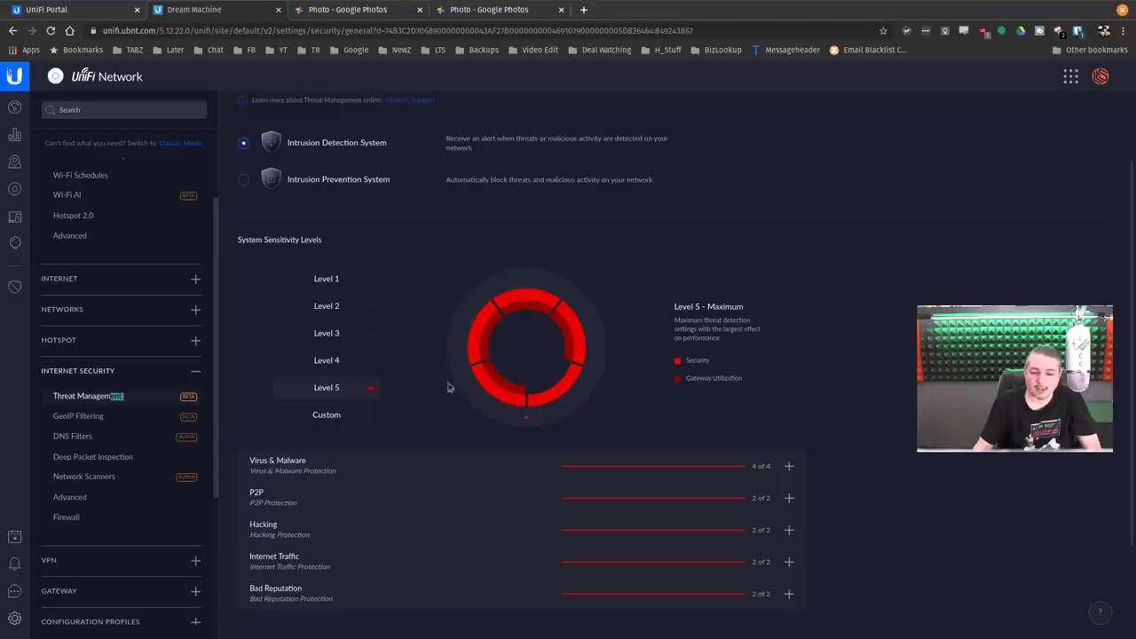
scroll(315, 222, up, 2)
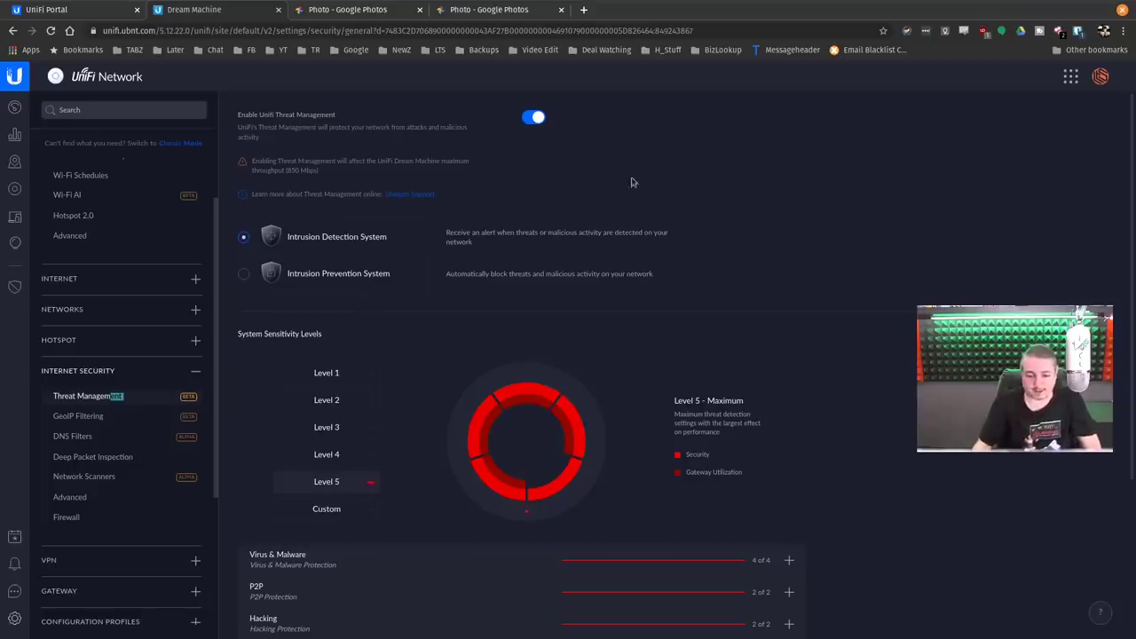
scroll(631, 222, down, 3)
scroll(707, 297, up, 2)
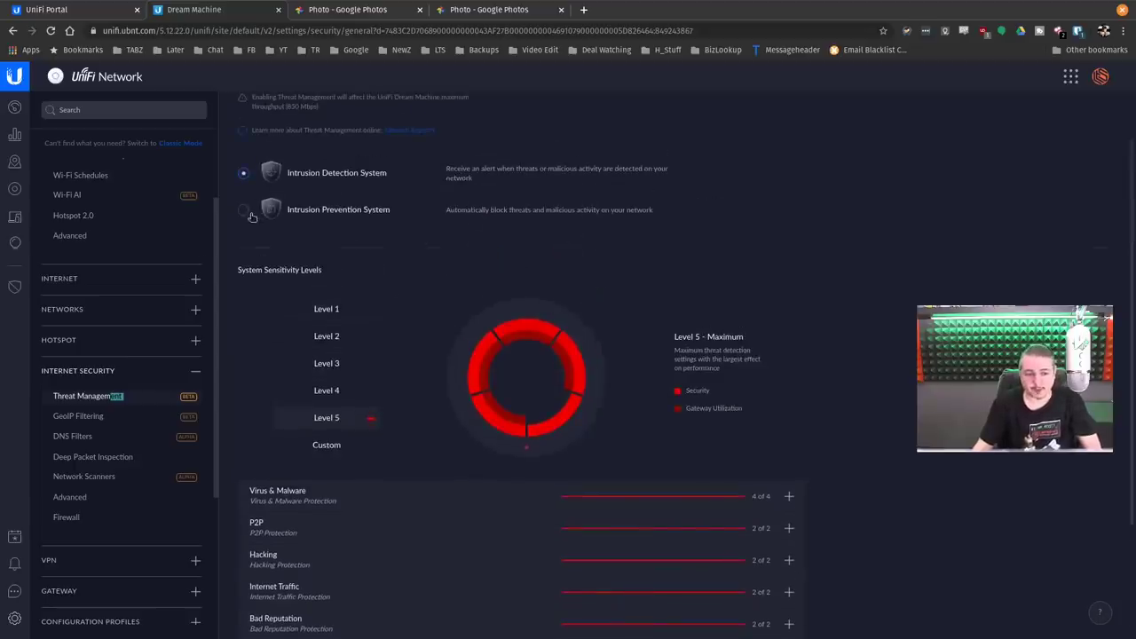
click(93, 372)
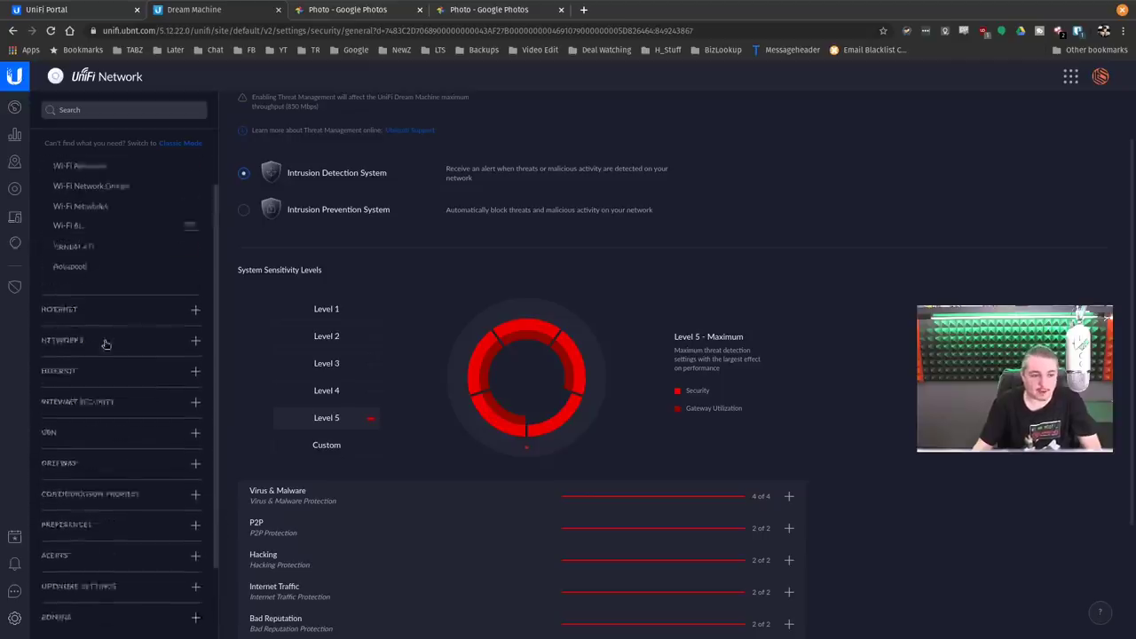
click(124, 195)
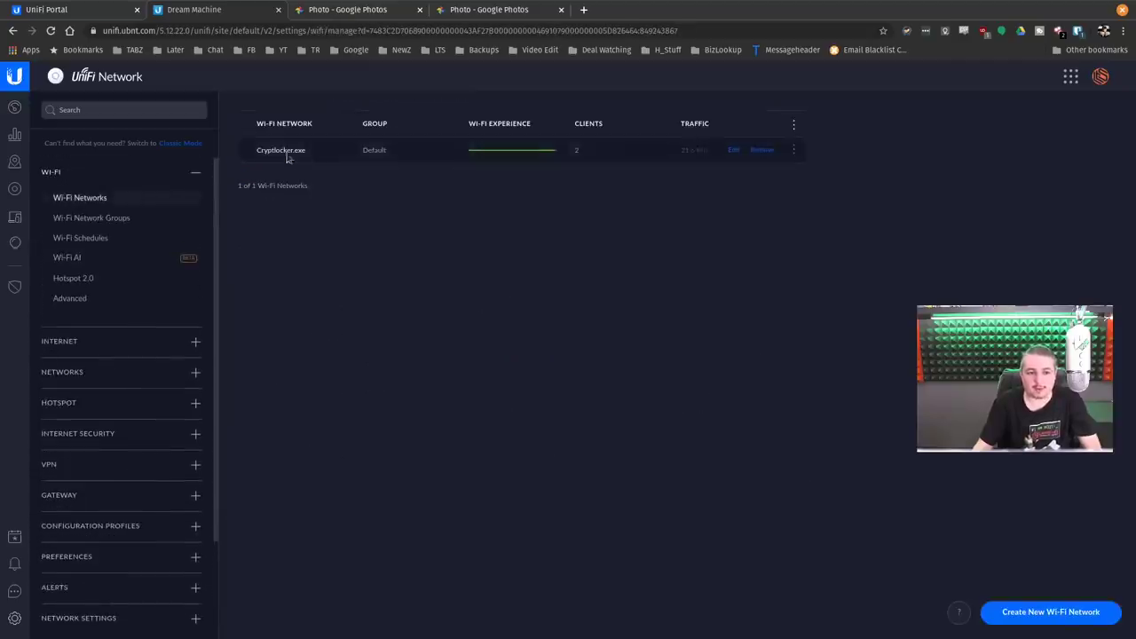
Select the Cryptlocker.exe name, then open Controller Settings > Basics and highlight version 5.12.22.
drag(255, 151, 324, 151)
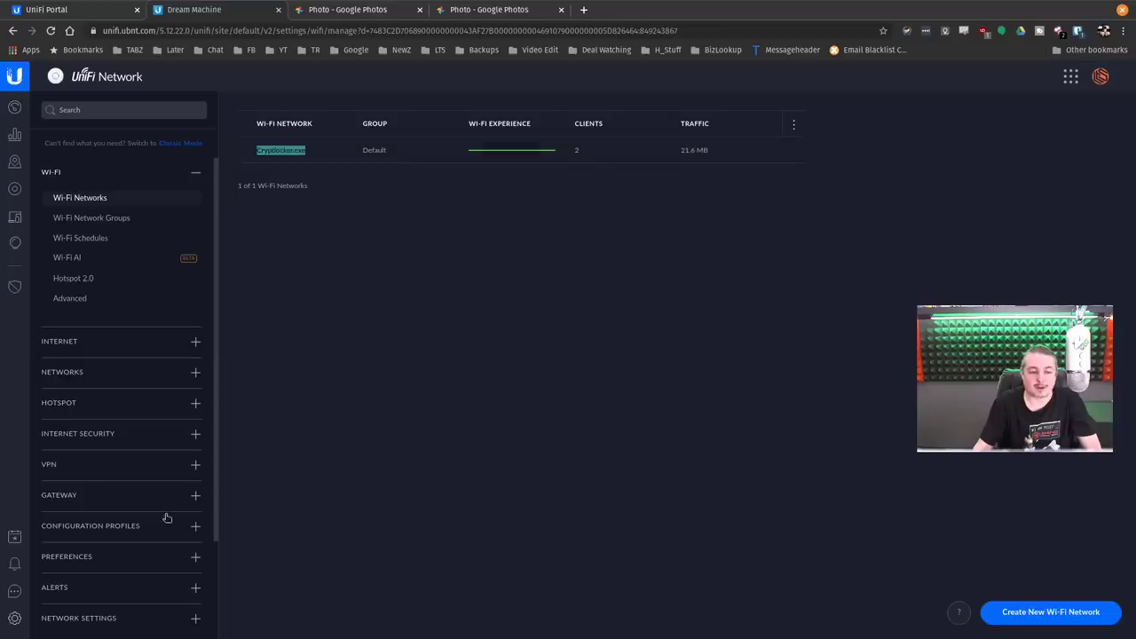
scroll(167, 515, down, 3)
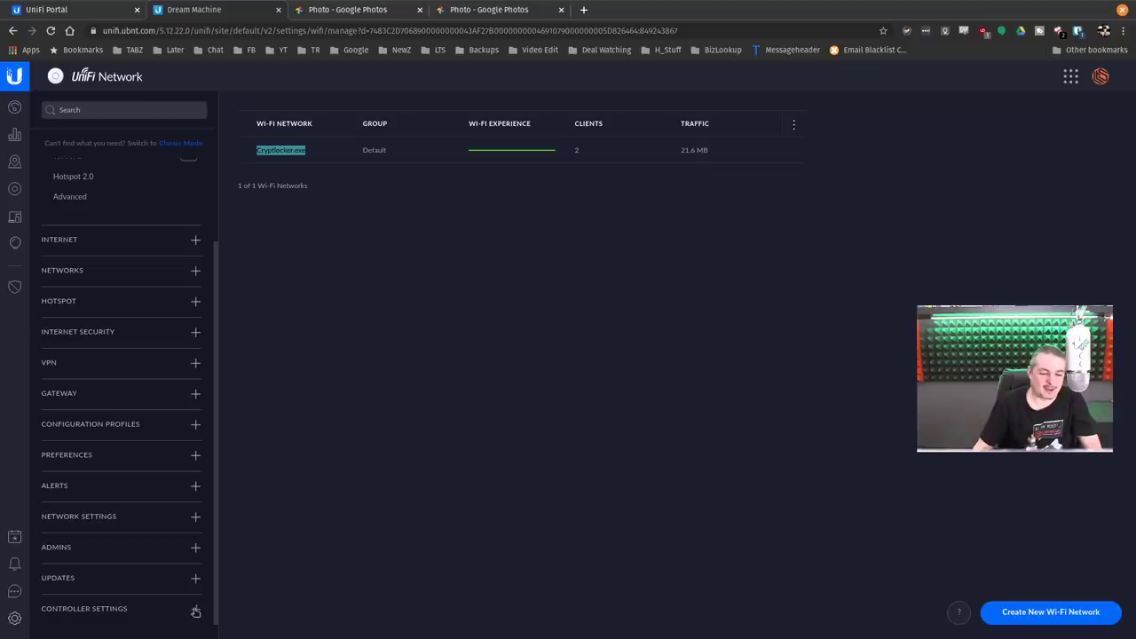
click(193, 613)
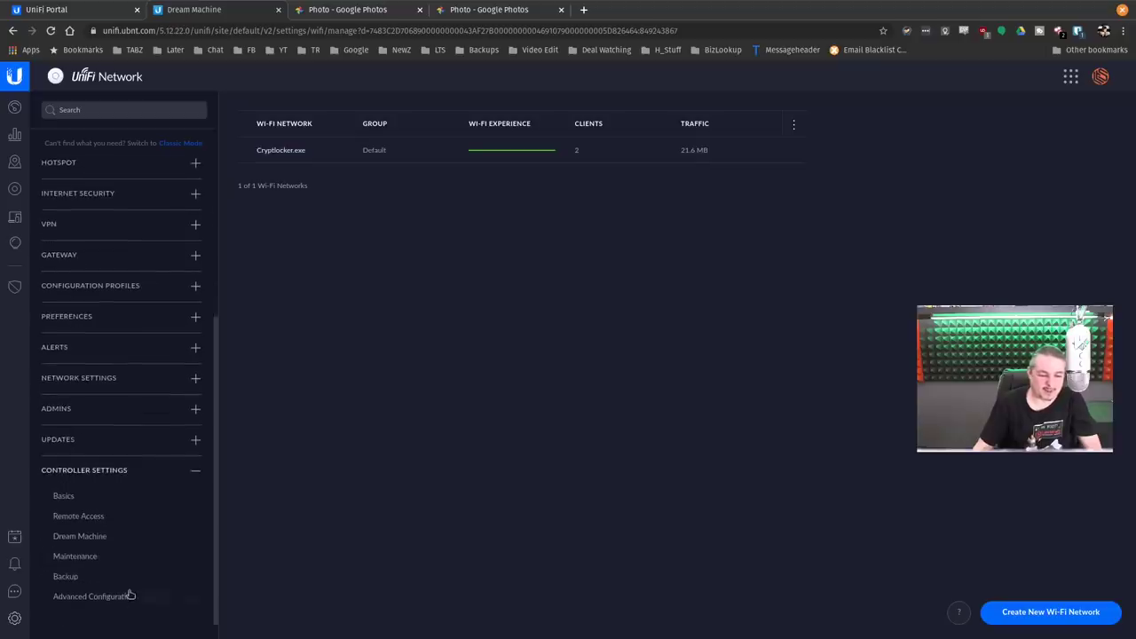
click(100, 494)
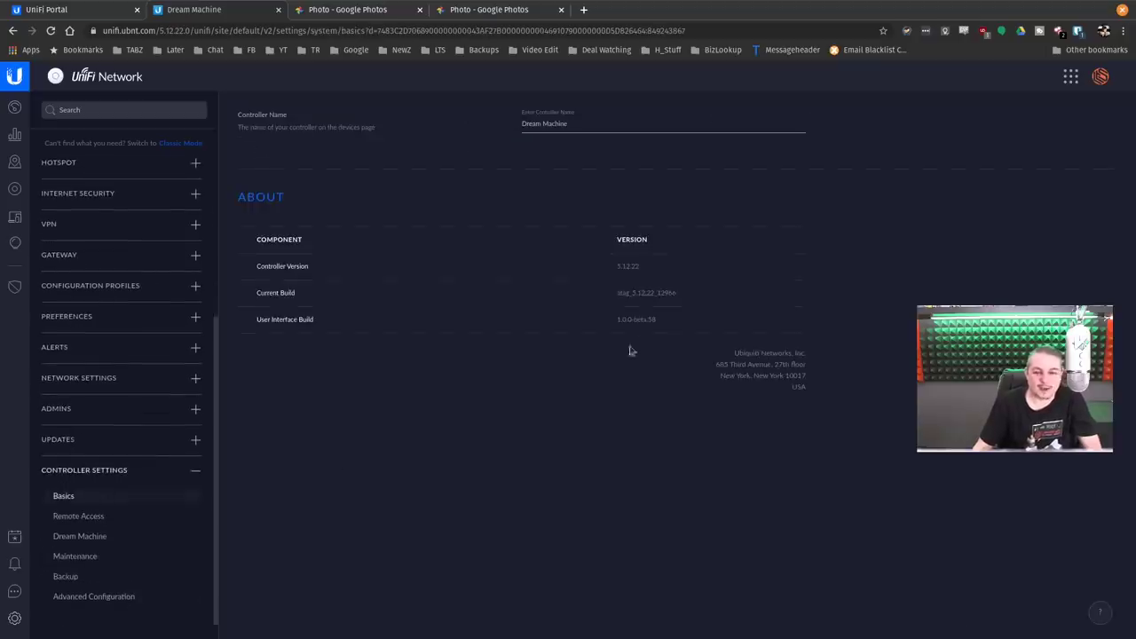
double_click(628, 265)
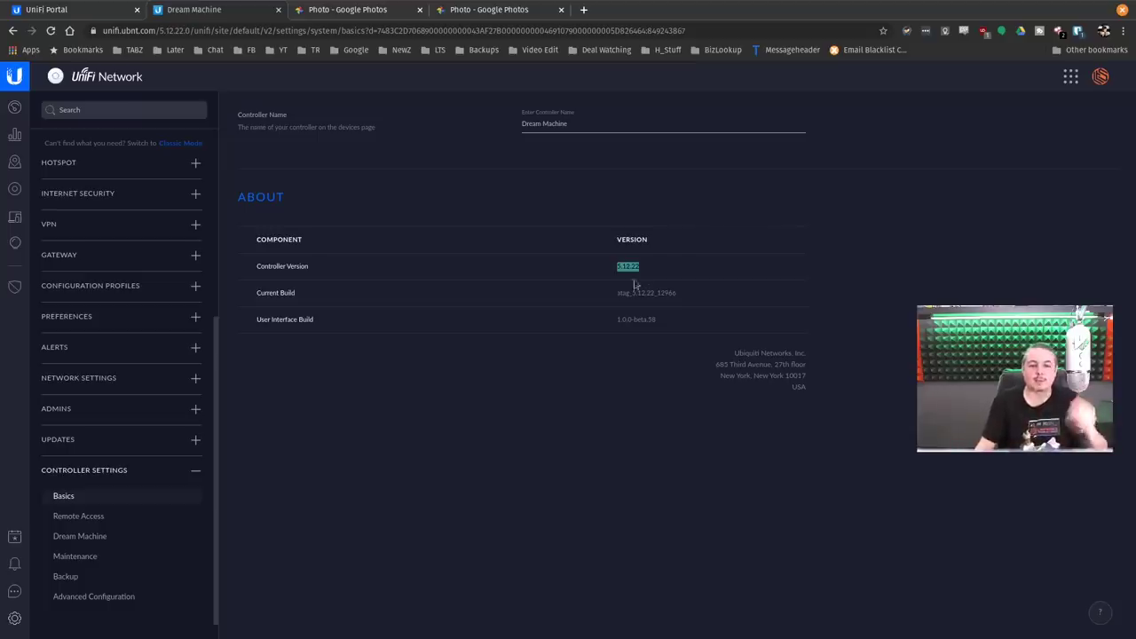
scroll(164, 352, up, 3)
scroll(169, 355, up, 1)
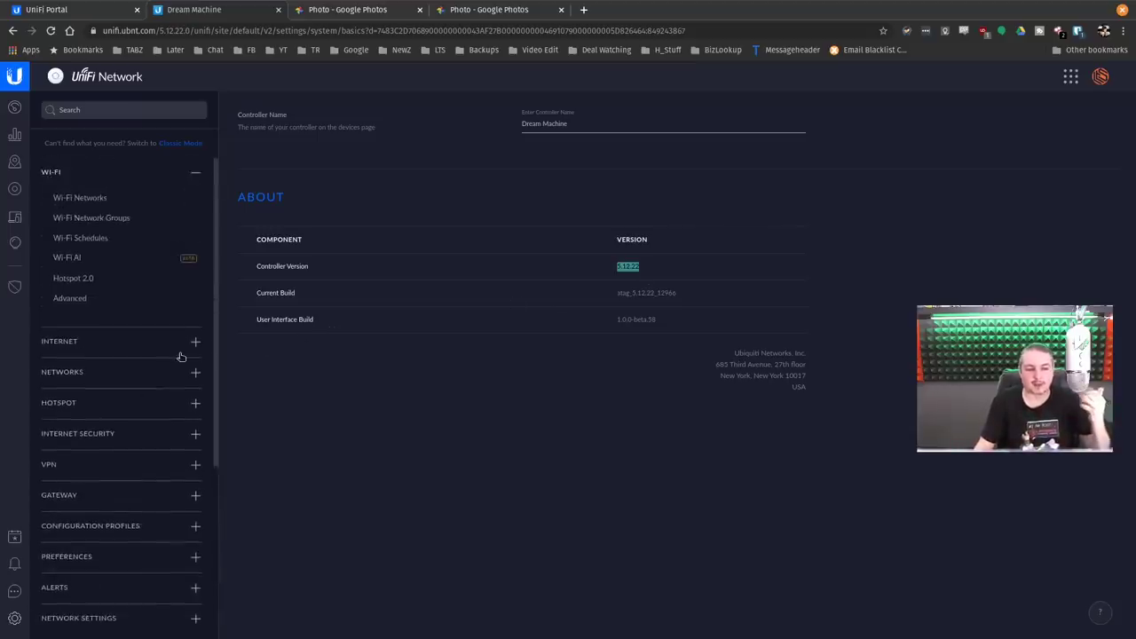
Open the Devices list and expand Dreamy Cylinder to show its Dream Machine - AP entry.
click(15, 188)
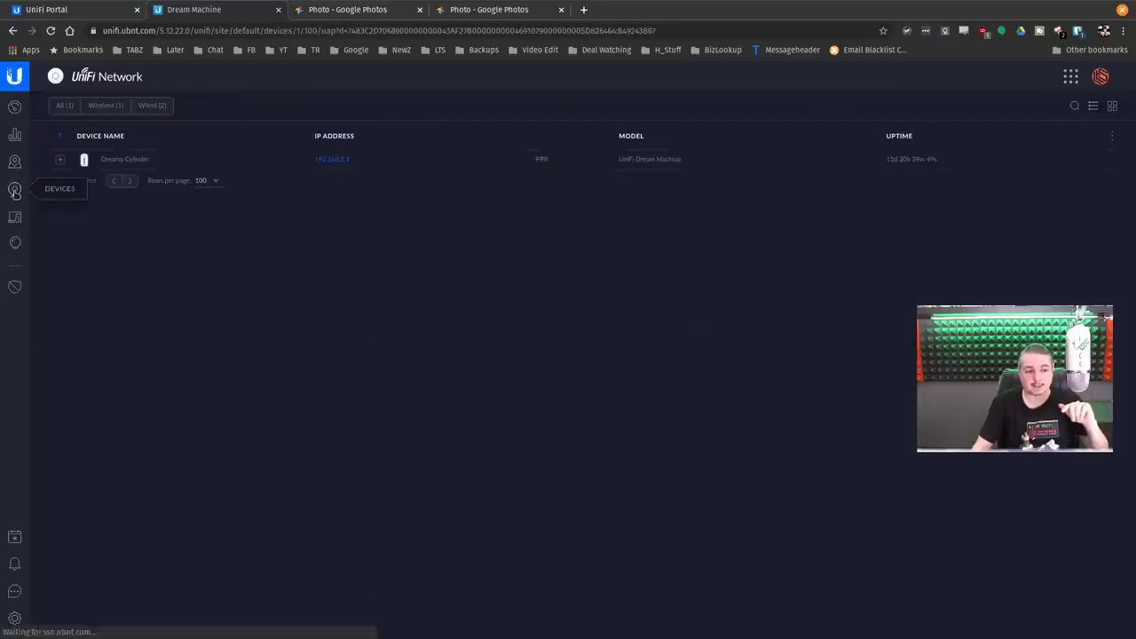
click(59, 159)
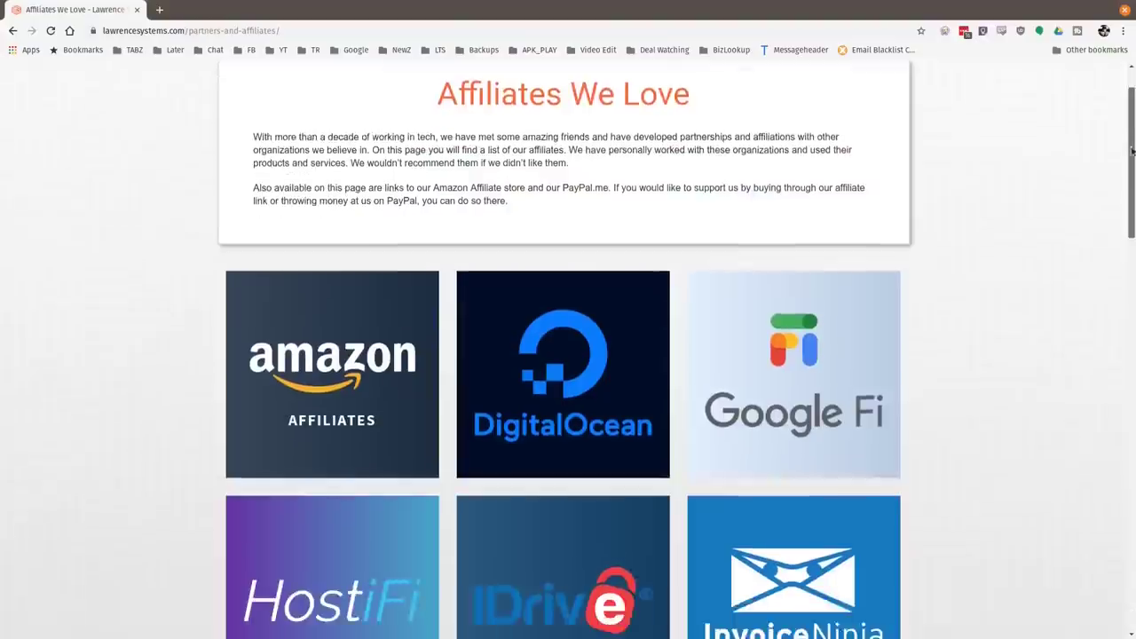
Scroll the Affiliates We Love page past Amazon to the PayPal.me and TubeBuddy tiles.
scroll(1123, 215, down, 4)
drag(1123, 216, 1117, 343)
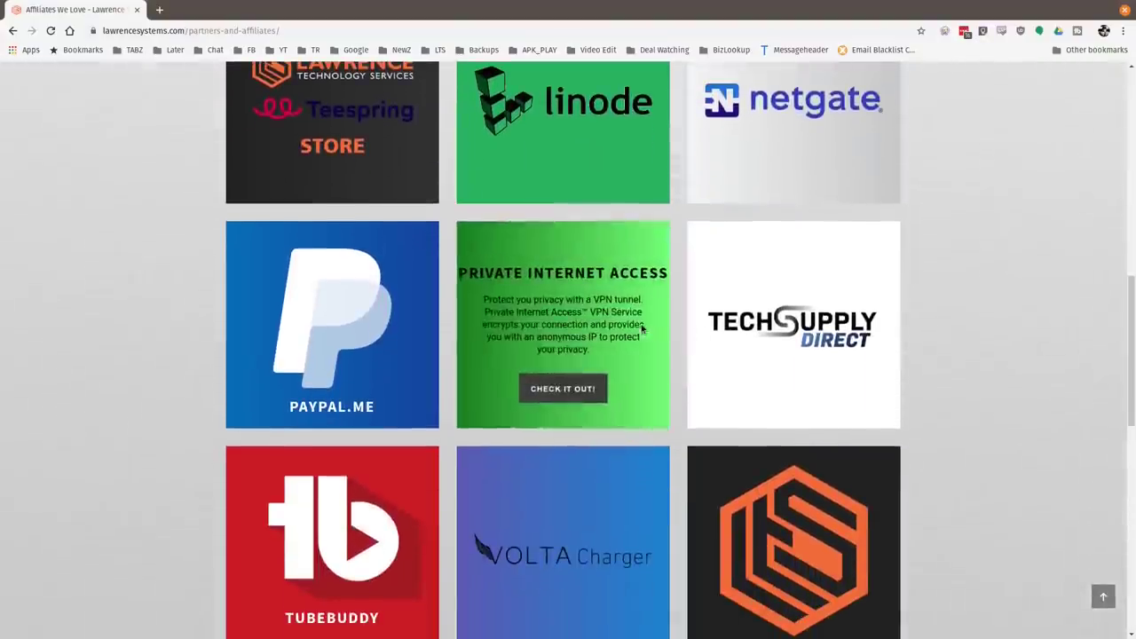